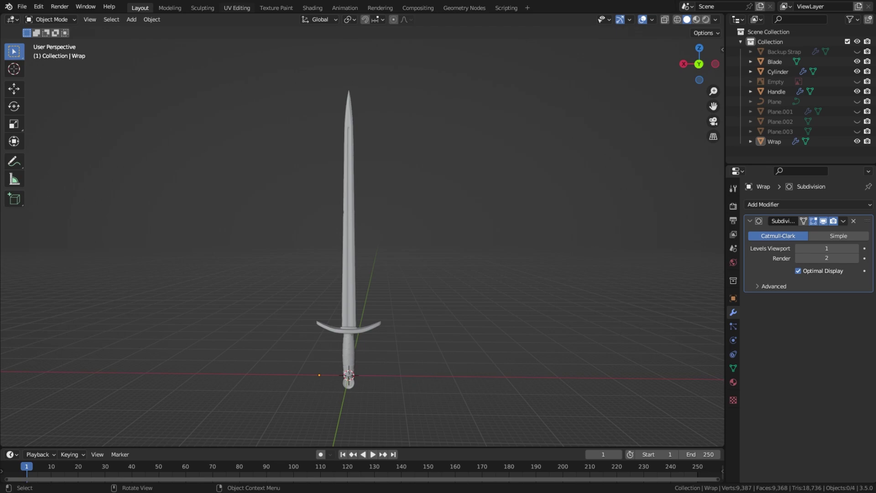
Switch to the UV Editing workspace and show the TexTools Color ID settings.
{"action": "left_click", "coordinate": [237, 8]}
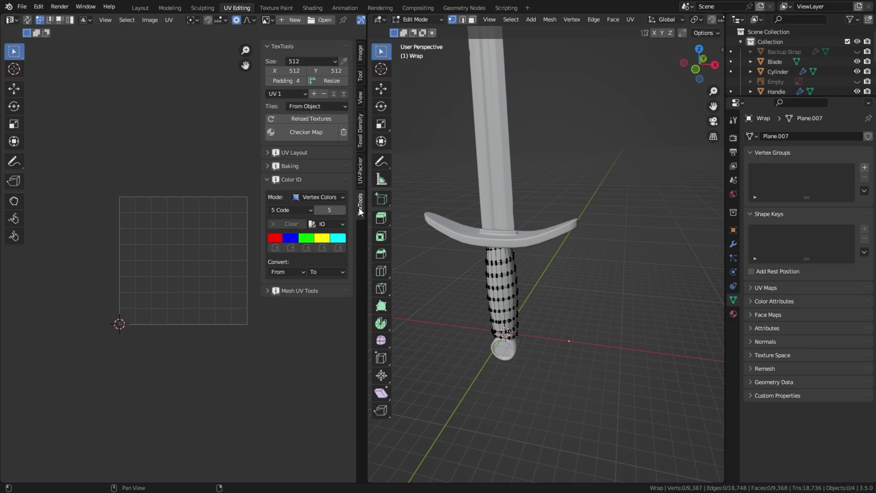
{"action": "left_click", "coordinate": [267, 181]}
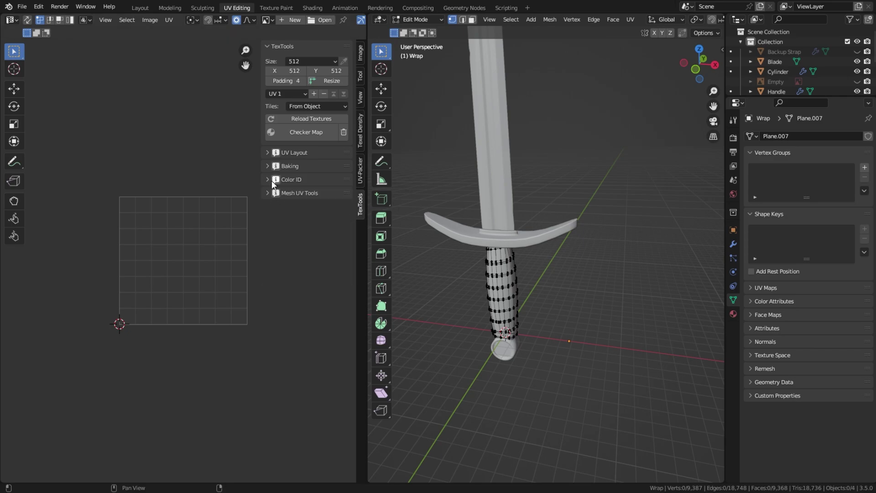
{"action": "left_click", "coordinate": [272, 181]}
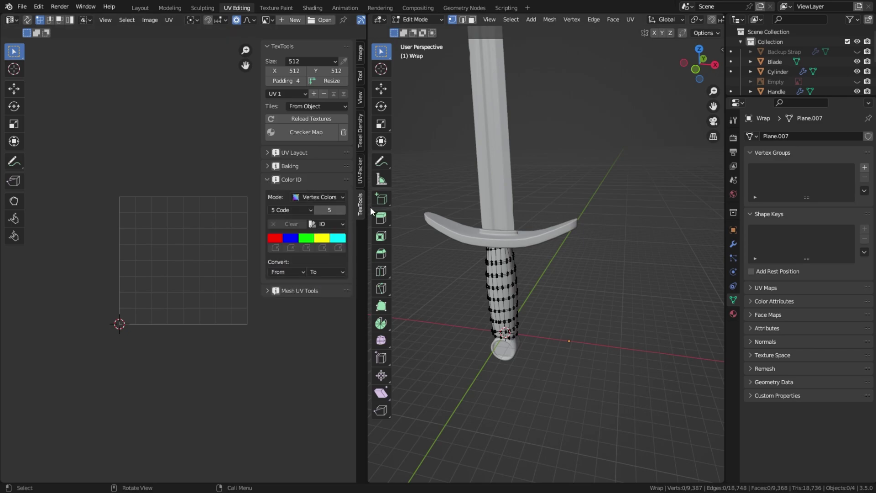
Assign the yellow Color ID to the entire Blade mesh as vertex colors.
{"action": "key", "text": "Tab"}
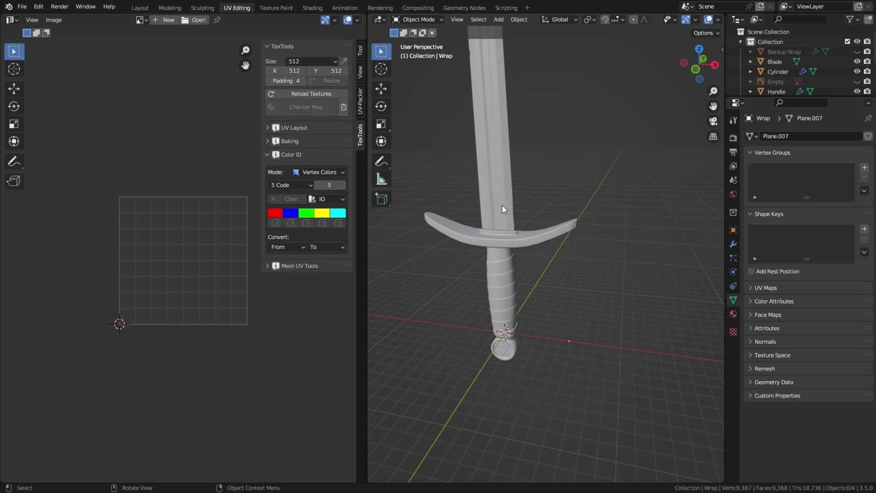
{"action": "left_click", "coordinate": [502, 209]}
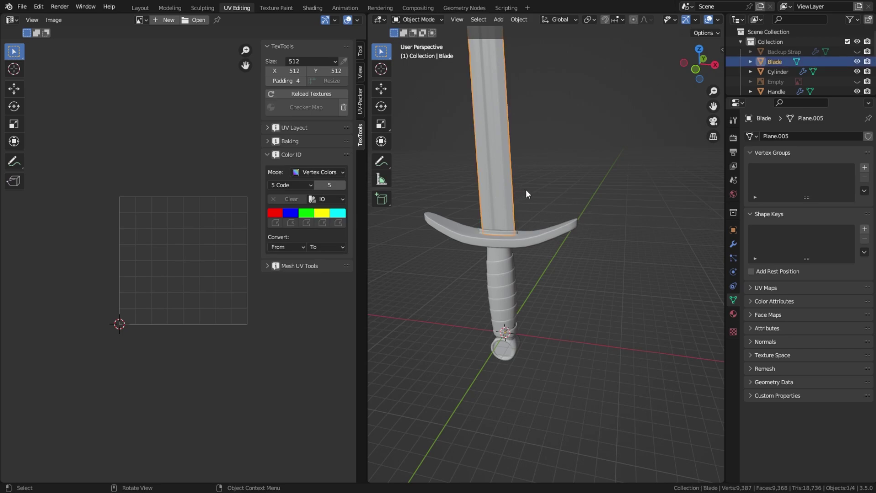
{"action": "key", "text": "Tab"}
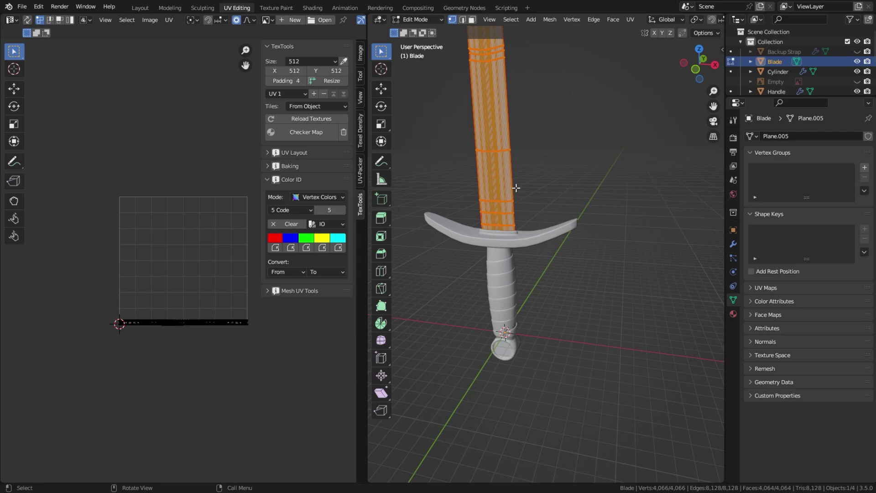
{"action": "left_click", "coordinate": [499, 186]}
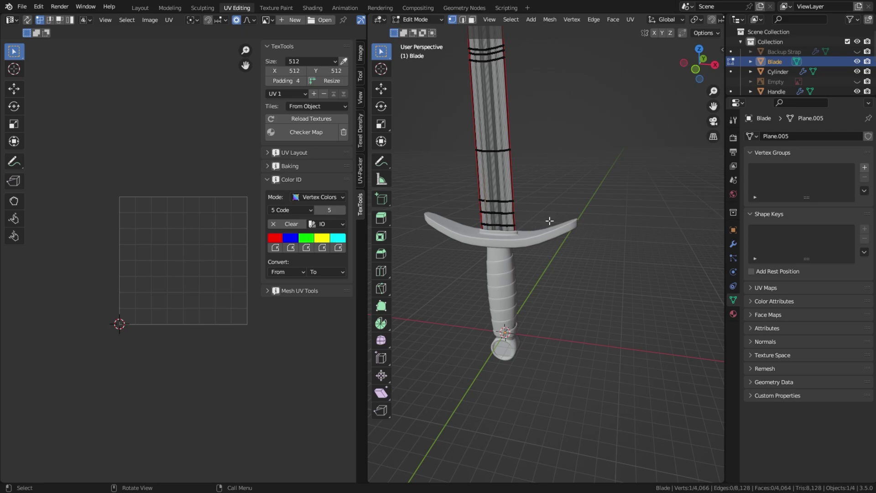
{"action": "key", "text": "a"}
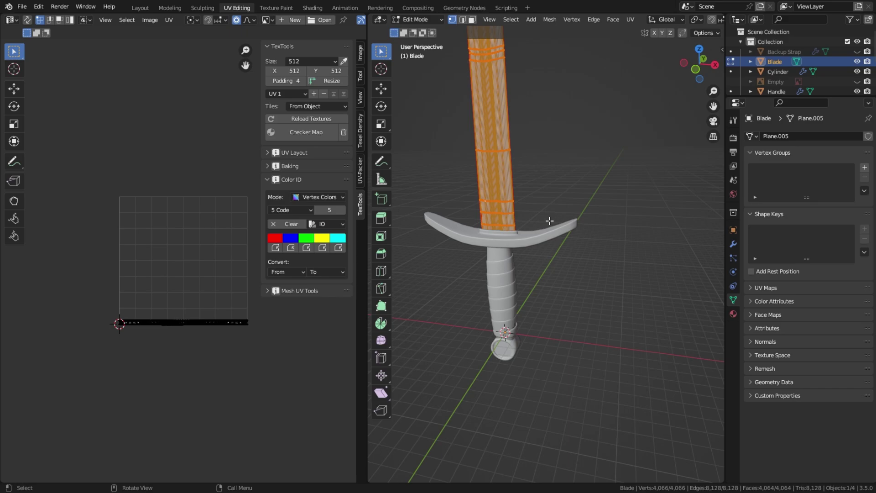
{"action": "left_click", "coordinate": [323, 248]}
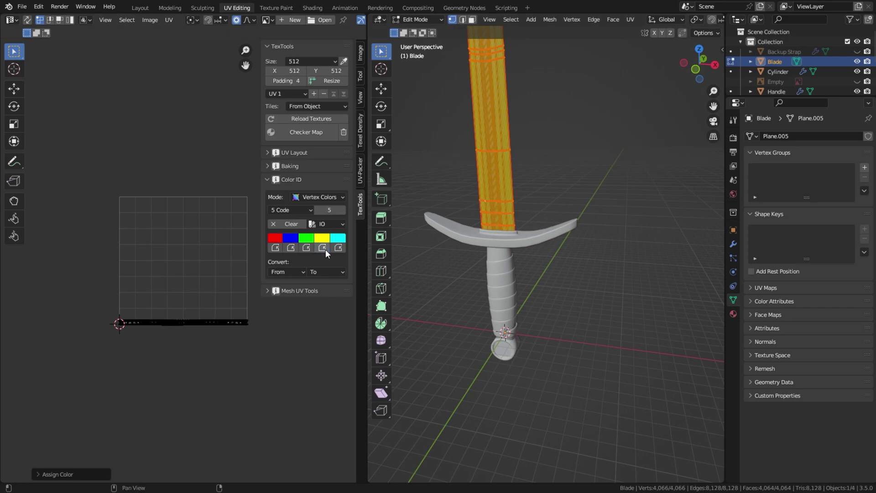
{"action": "key", "text": "Tab"}
{"action": "left_click", "coordinate": [564, 181]}
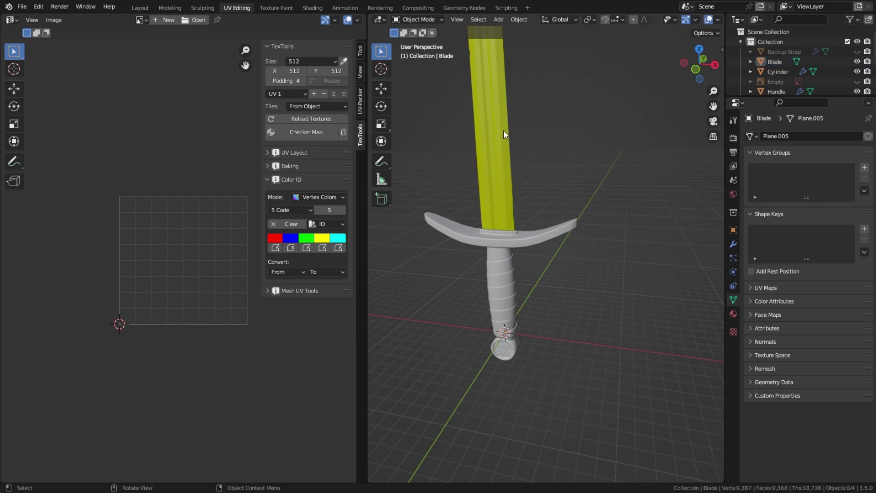
Examine which separate objects make up the sword's crossguard, grip wrap and pommel.
{"action": "middle_click_drag", "start_coordinate": [503, 131], "coordinate": [561, 318]}
{"action": "left_click", "coordinate": [561, 317]}
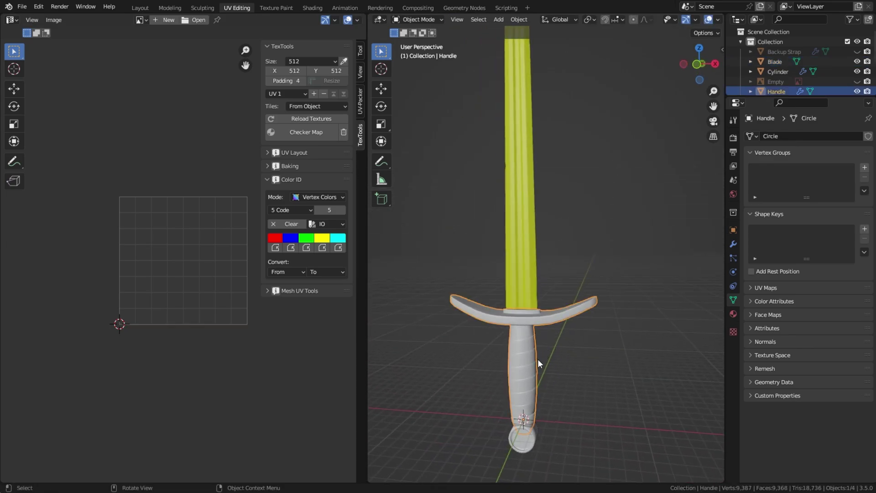
{"action": "left_click", "coordinate": [525, 442]}
{"action": "left_click", "coordinate": [519, 384]}
{"action": "left_click", "coordinate": [540, 322]}
{"action": "left_click", "coordinate": [530, 416]}
{"action": "left_click", "coordinate": [530, 439]}
{"action": "left_click", "coordinate": [521, 387]}
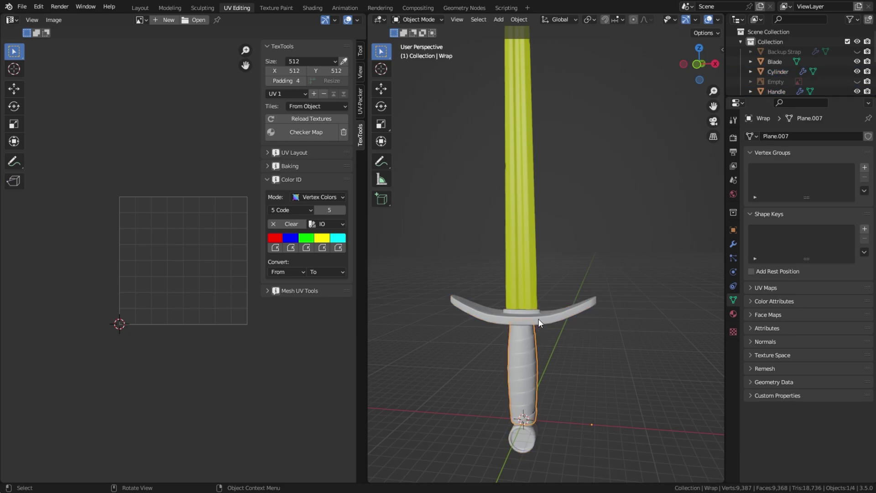
{"action": "left_click", "coordinate": [540, 324]}
{"action": "left_click", "coordinate": [529, 372]}
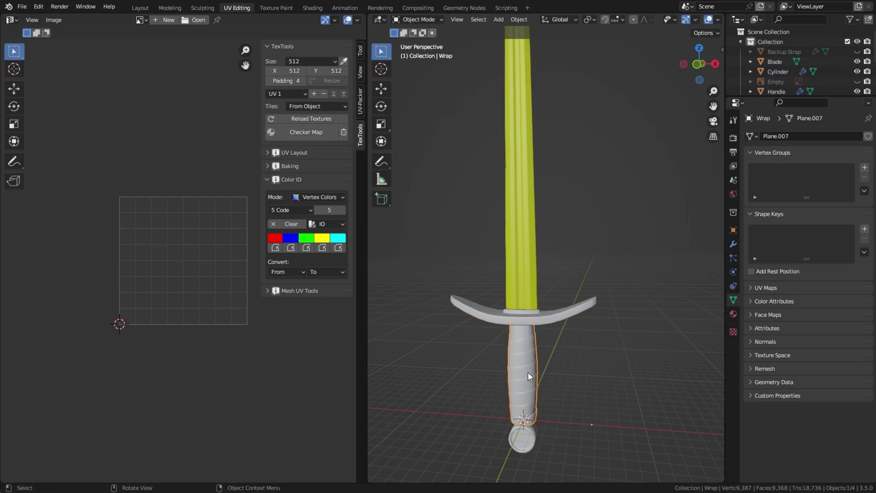
{"action": "left_click", "coordinate": [579, 366]}
Assign the cyan Color ID to the entire Handle mesh, including the crossguard.
{"action": "left_click", "coordinate": [548, 316]}
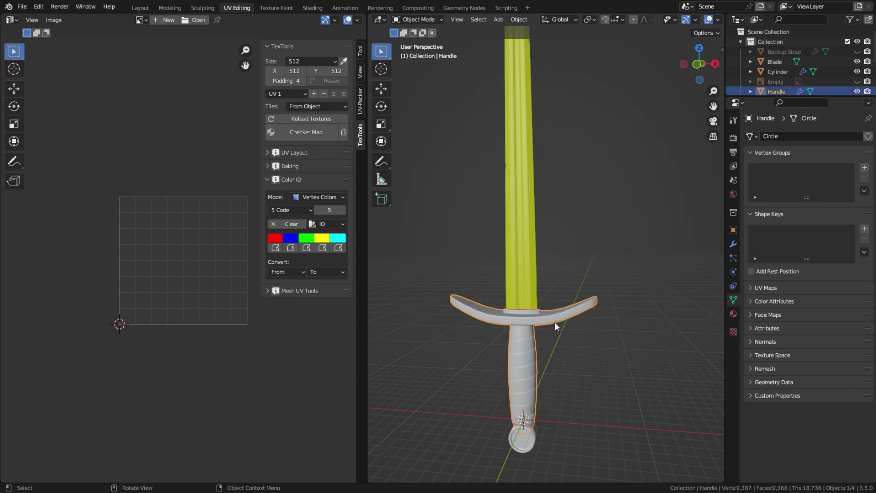
{"action": "key", "text": "Tab"}
{"action": "key", "text": "a"}
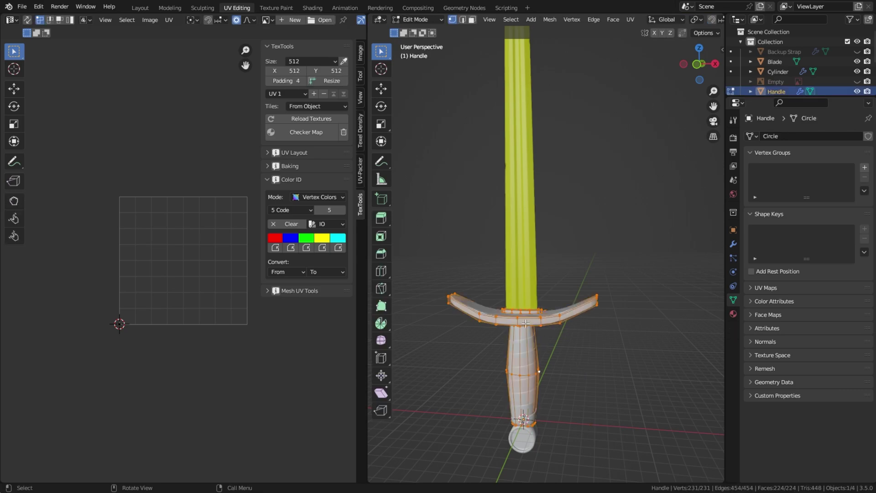
{"action": "left_click", "coordinate": [338, 248]}
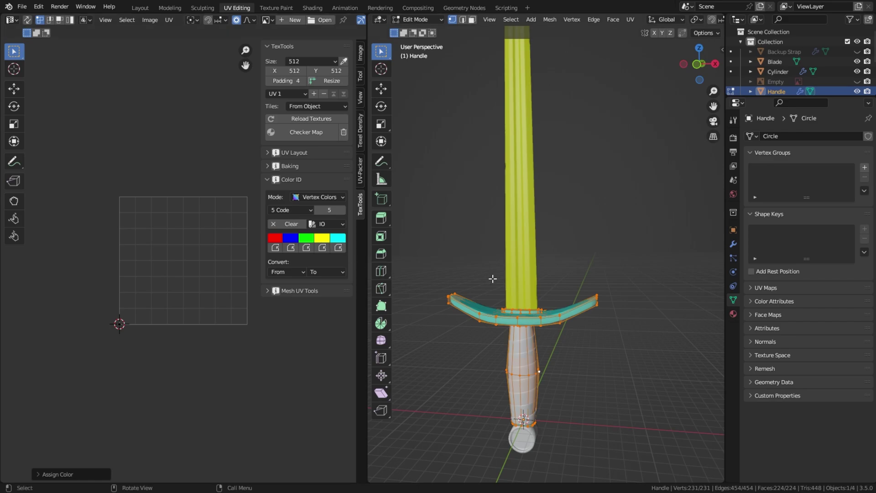
{"action": "key", "text": "Tab"}
{"action": "left_click", "coordinate": [574, 254]}
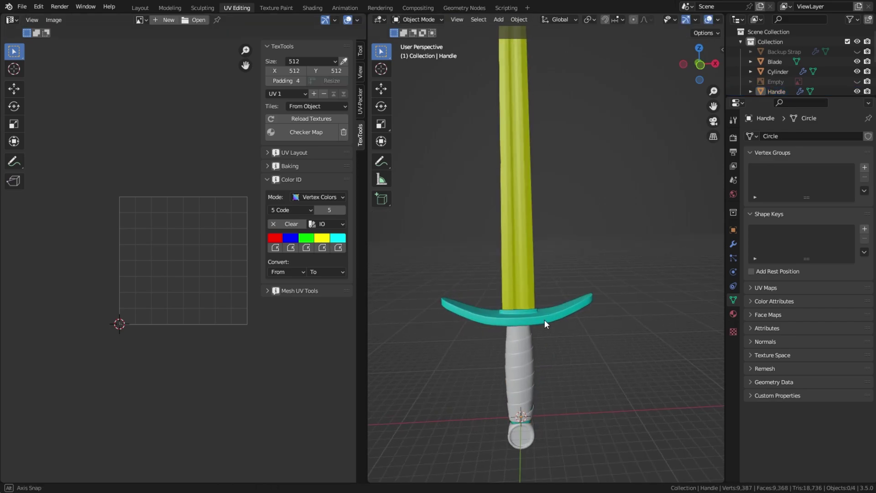
Assign the red Color ID to the entire Wrap mesh around the grip.
{"action": "left_click", "coordinate": [526, 374]}
{"action": "key", "text": "Tab"}
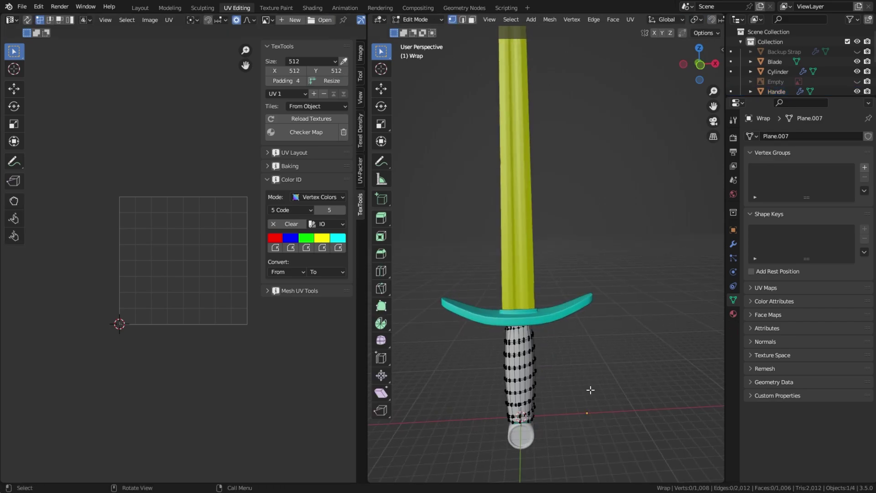
{"action": "key", "text": "a"}
{"action": "left_click", "coordinate": [275, 247]}
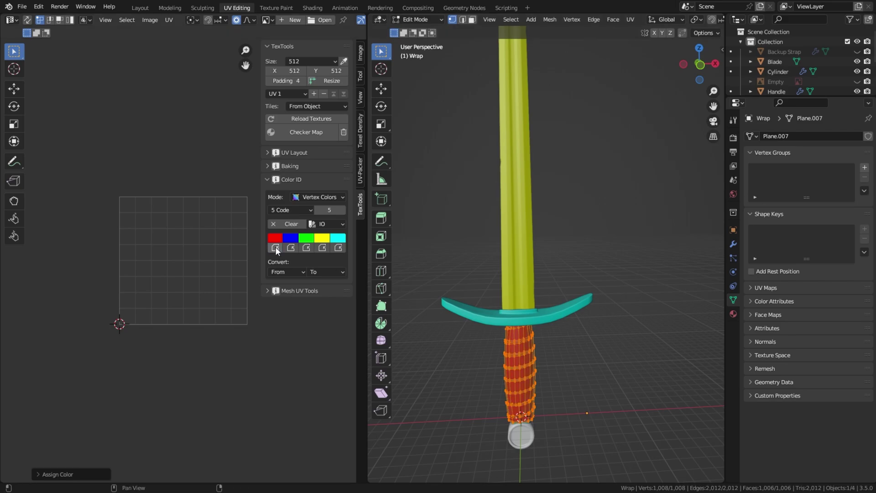
{"action": "key", "text": "Tab"}
Assign the green Color ID to the entire pommel mesh at the end of the grip.
{"action": "middle_click_drag", "start_coordinate": [536, 396], "coordinate": [504, 341], "text": "shift"}
{"action": "left_click", "coordinate": [499, 403]}
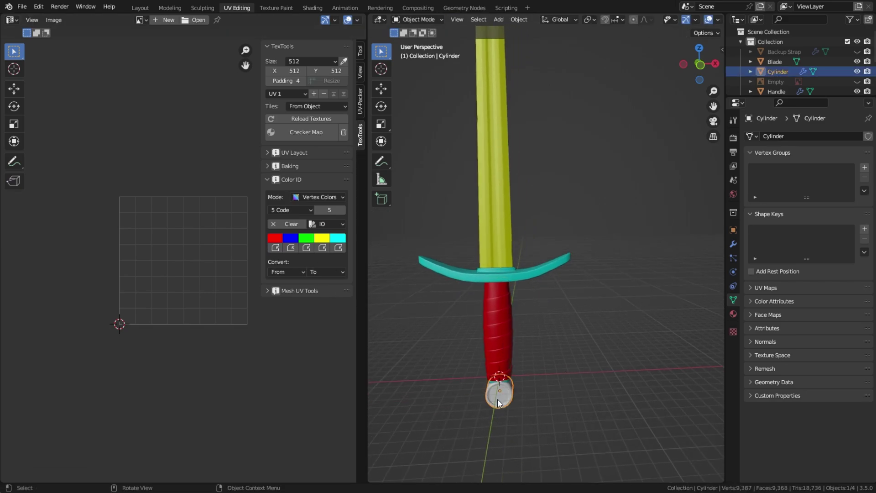
{"action": "key", "text": "Tab"}
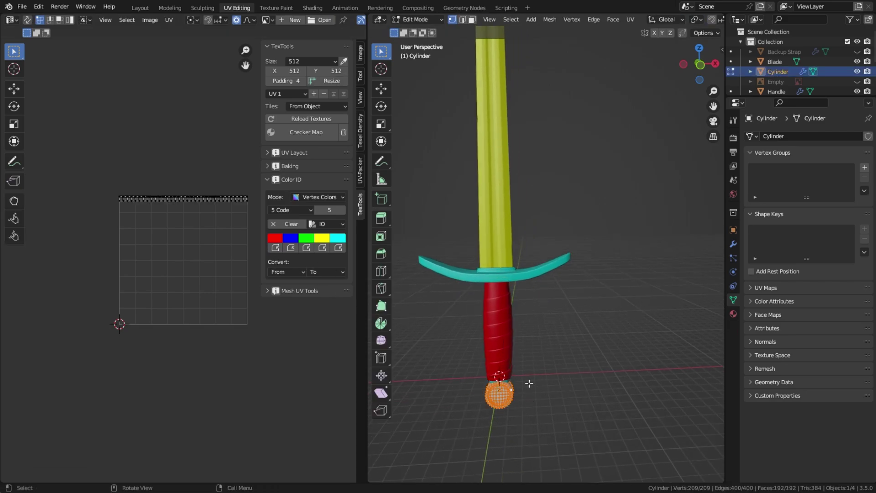
{"action": "left_click", "coordinate": [306, 248]}
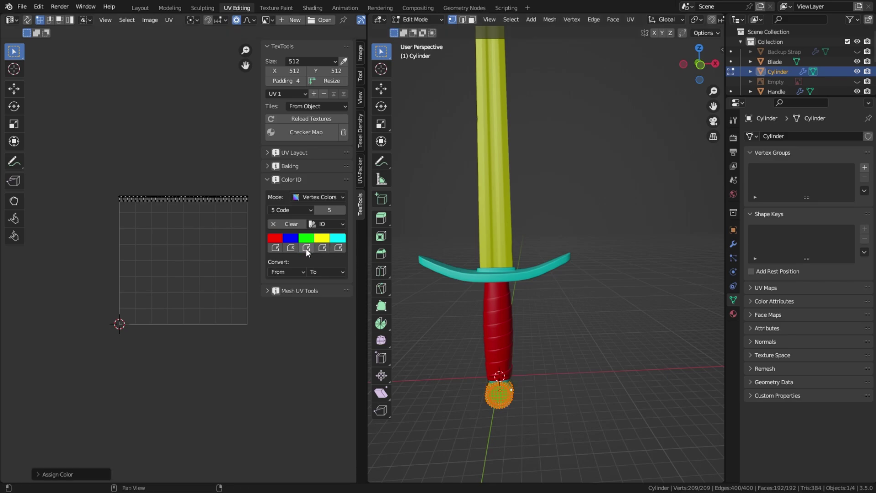
{"action": "key", "text": "Tab"}
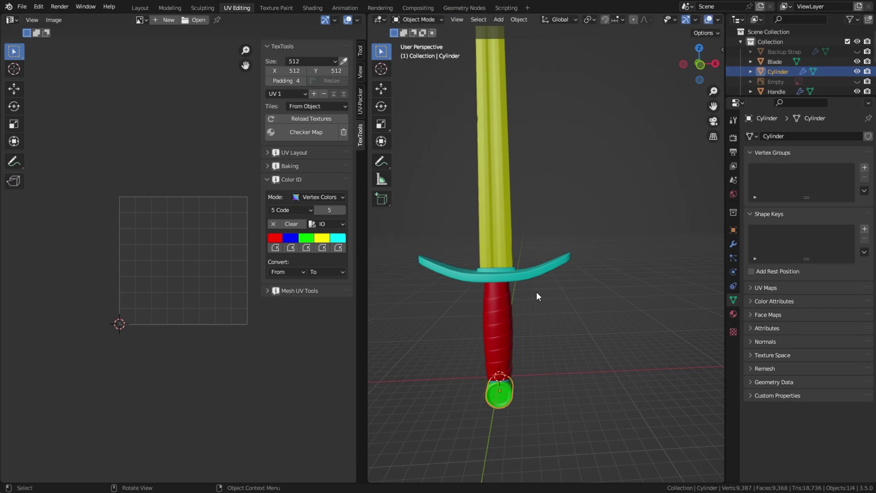
Increase the number of TexTools Color ID slots to 8.
{"action": "left_click", "coordinate": [343, 210]}
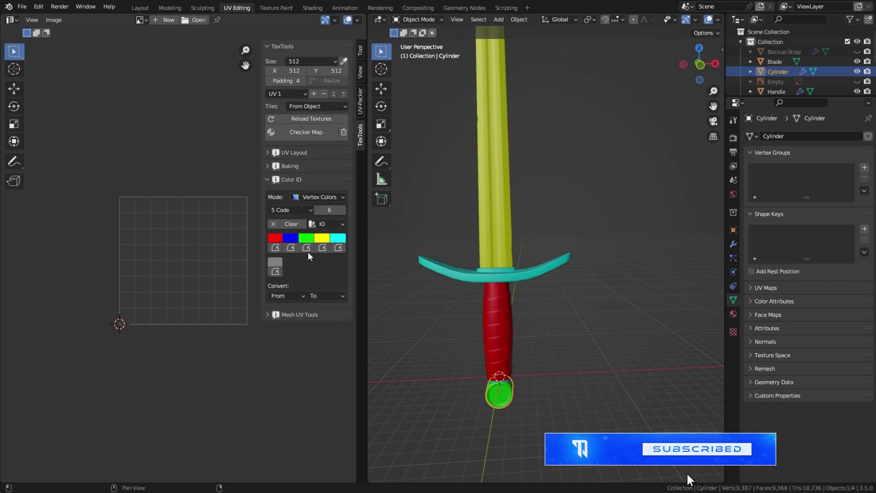
{"action": "left_click", "coordinate": [342, 210]}
{"action": "left_click", "coordinate": [343, 210]}
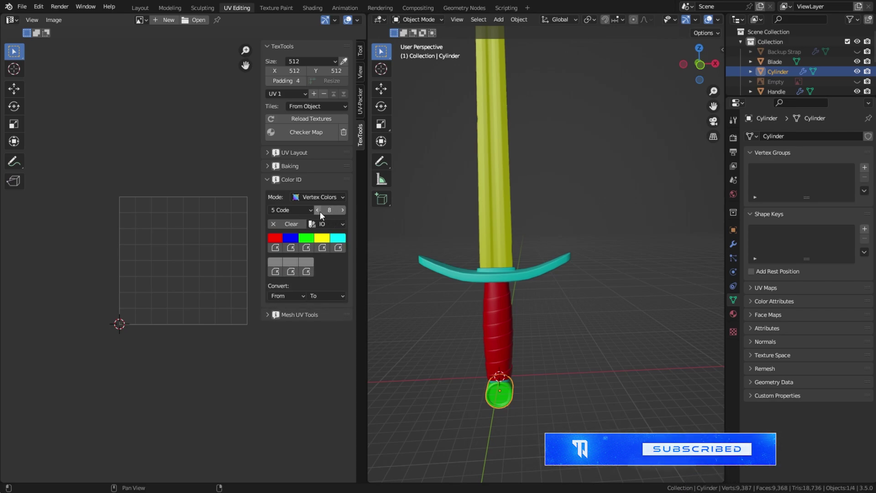
{"action": "left_click", "coordinate": [312, 263]}
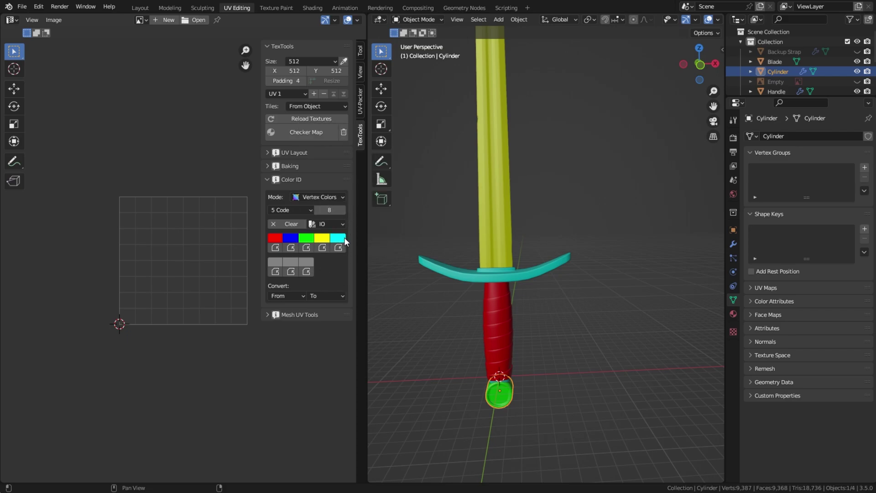
Find the FBX export option for the colored sword.
{"action": "middle_click_drag", "start_coordinate": [411, 329], "coordinate": [487, 330]}
{"action": "scroll", "coordinate": [487, 330], "scroll_direction": "down", "scroll_amount": 3}
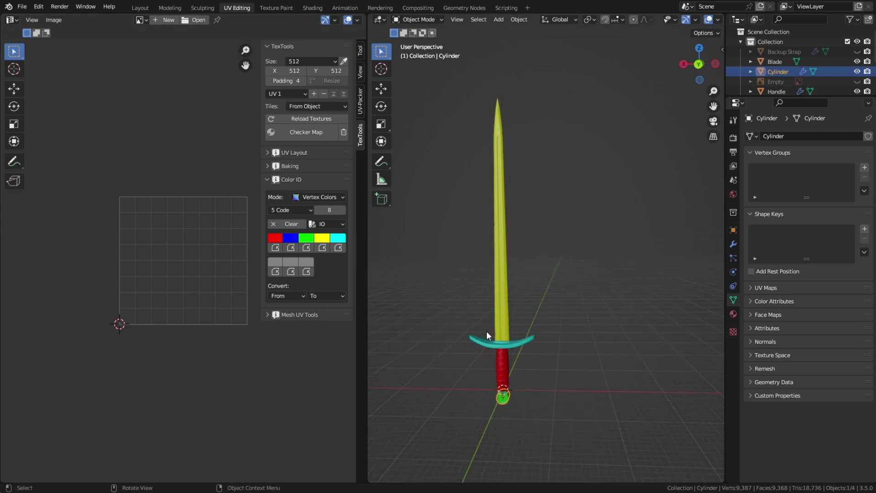
{"action": "left_click", "coordinate": [29, 7]}
{"action": "mouse_move", "coordinate": [52, 150]}
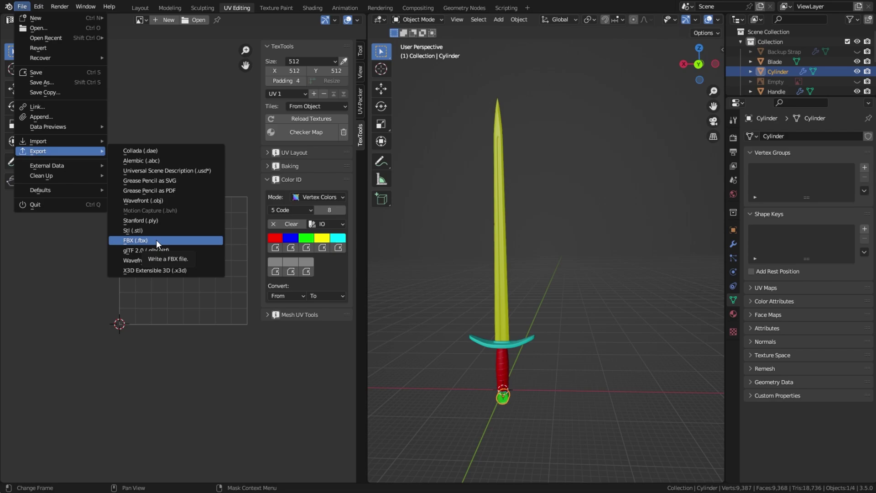
{"action": "left_click", "coordinate": [538, 232]}
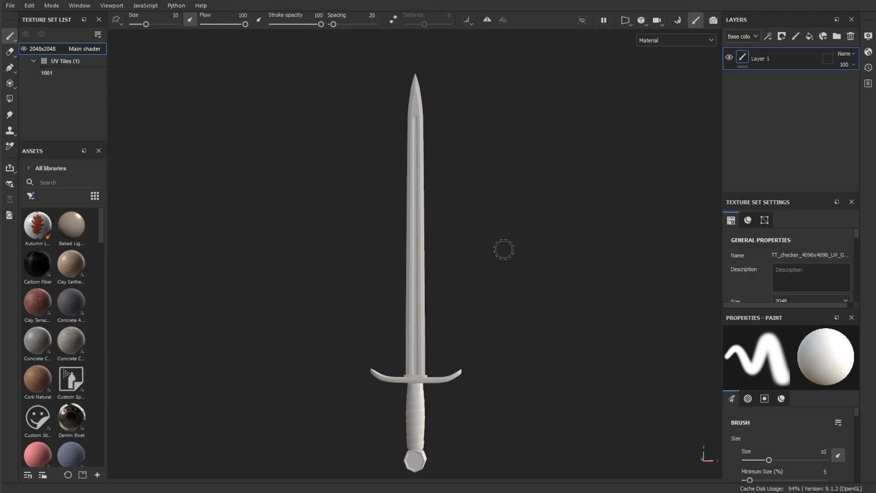
In Substance 3D Painter, set the ID map's color source to Vertex Color, bake the selected mesh maps and return to painting mode.
{"action": "mouse_move", "coordinate": [422, 256]}
{"action": "left_mouse_down", "text": "alt"}
{"action": "mouse_move", "coordinate": [518, 256]}
{"action": "mouse_move", "coordinate": [401, 255]}
{"action": "left_mouse_up", "text": "alt"}
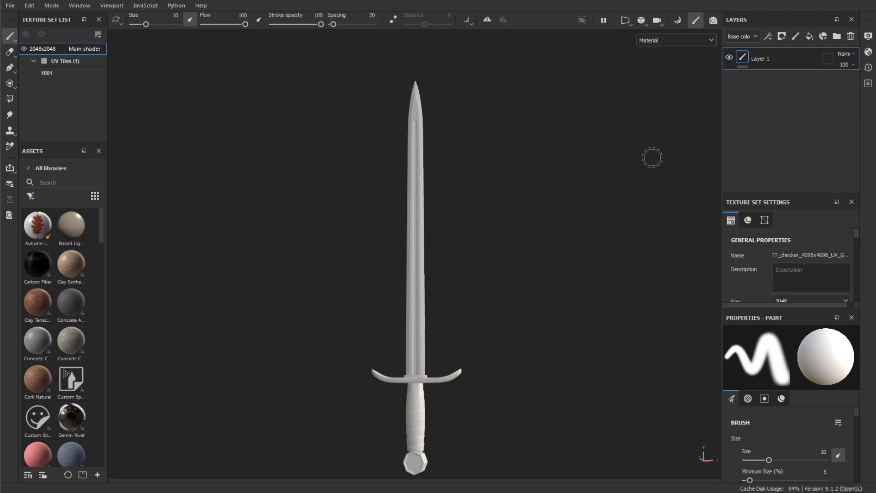
{"action": "left_click", "coordinate": [679, 21]}
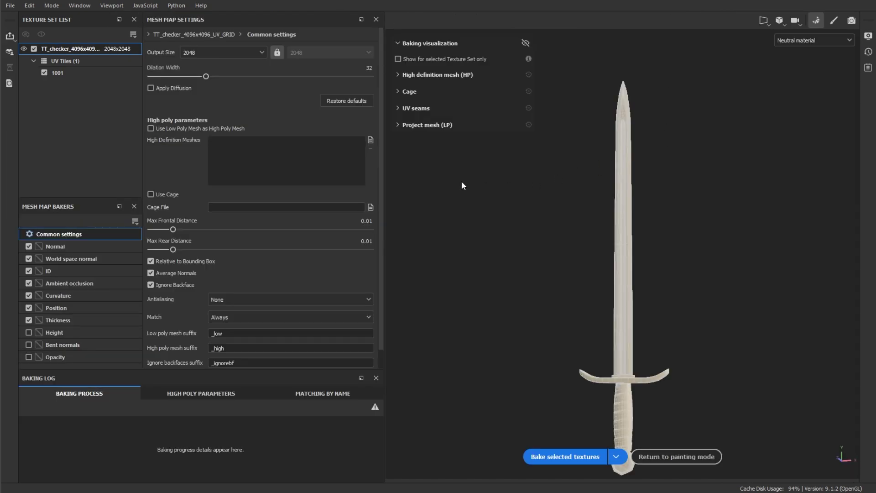
{"action": "left_click", "coordinate": [98, 274]}
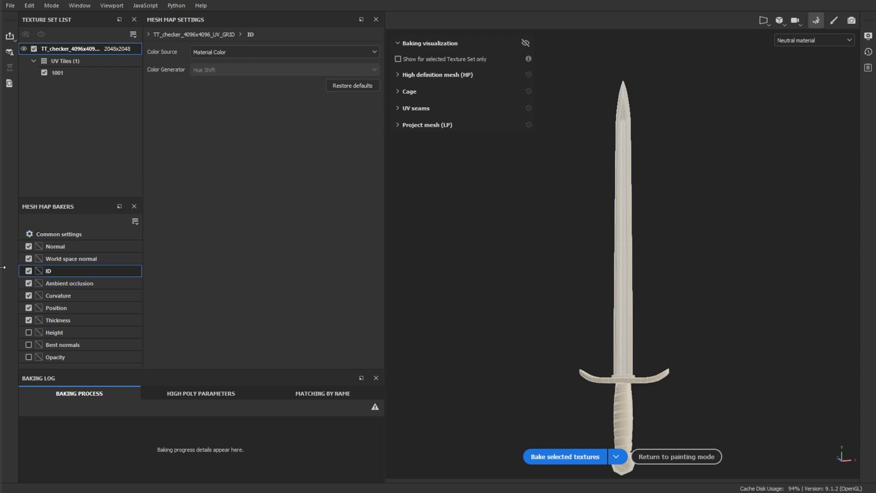
{"action": "left_click", "coordinate": [218, 52]}
{"action": "left_click", "coordinate": [221, 67]}
{"action": "left_click", "coordinate": [566, 456]}
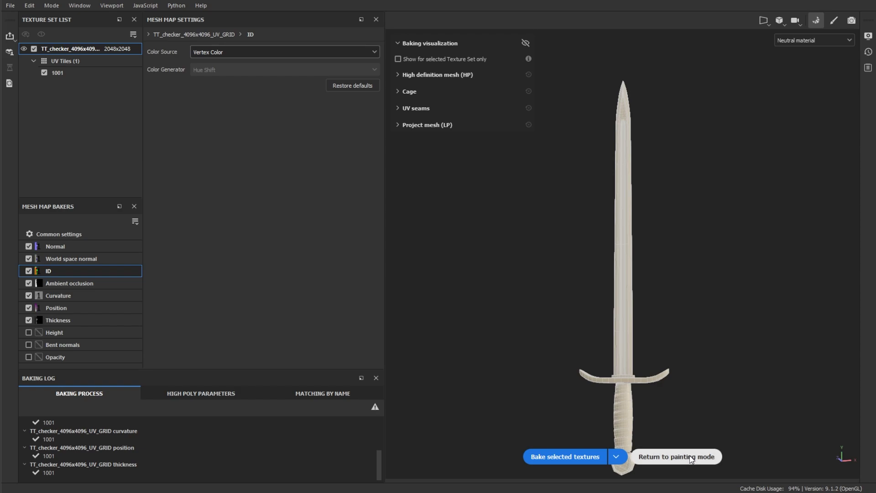
{"action": "left_click", "coordinate": [677, 457]}
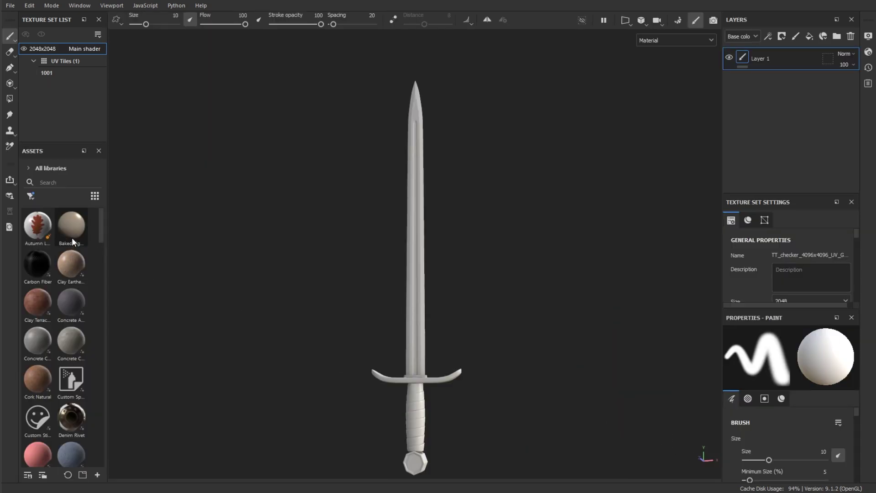
Apply the Baked Lighting material to the blade only, masking it by the blade's ID color.
{"action": "left_click_drag", "start_coordinate": [72, 231], "coordinate": [426, 343]}
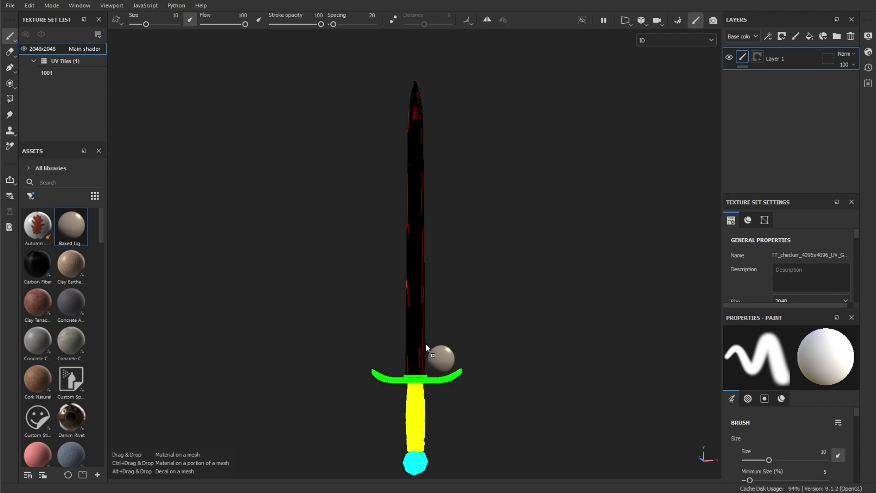
{"action": "left_click_drag", "start_coordinate": [426, 344], "coordinate": [426, 343]}
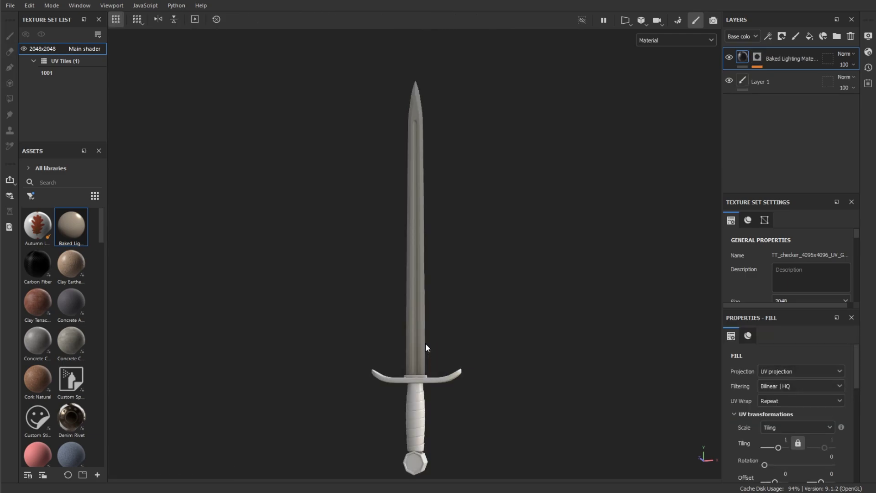
{"action": "scroll", "coordinate": [425, 344], "scroll_direction": "up", "scroll_amount": 5}
{"action": "left_click_drag", "start_coordinate": [427, 358], "coordinate": [138, 376], "text": "alt"}
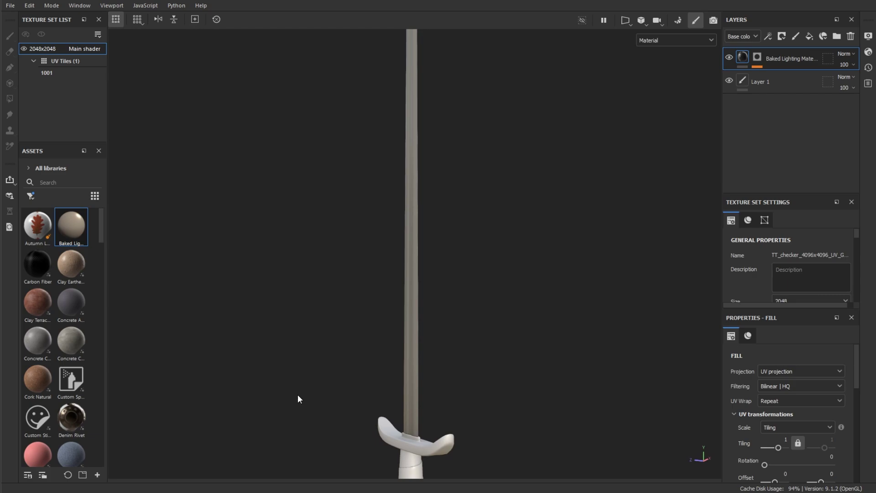
{"action": "left_click_drag", "start_coordinate": [298, 396], "coordinate": [577, 403], "text": "alt"}
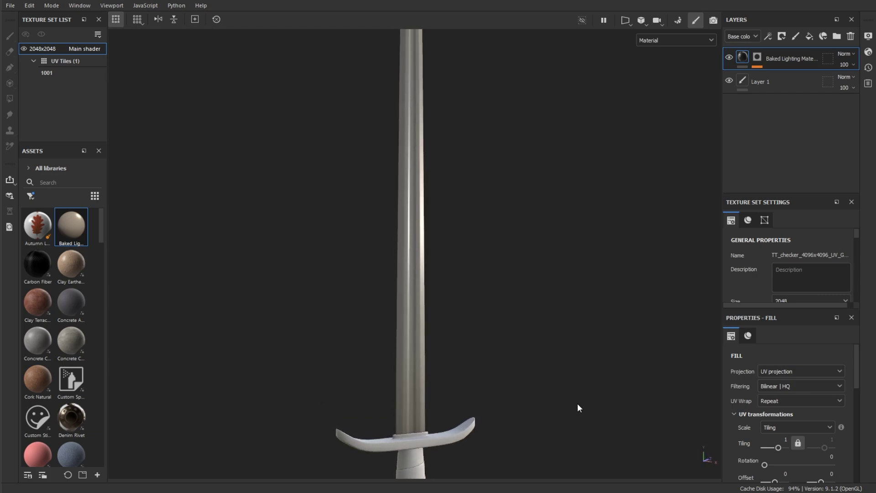